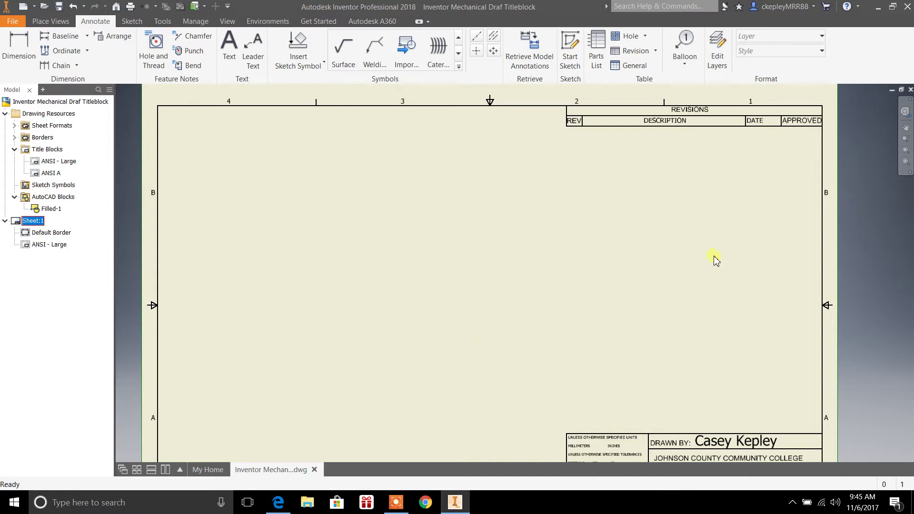
{"action": "scroll", "coordinate": [862, 229], "scroll_direction": "up", "scroll_amount": 2}
{"action": "scroll", "coordinate": [853, 230], "scroll_direction": "down", "scroll_amount": 3}
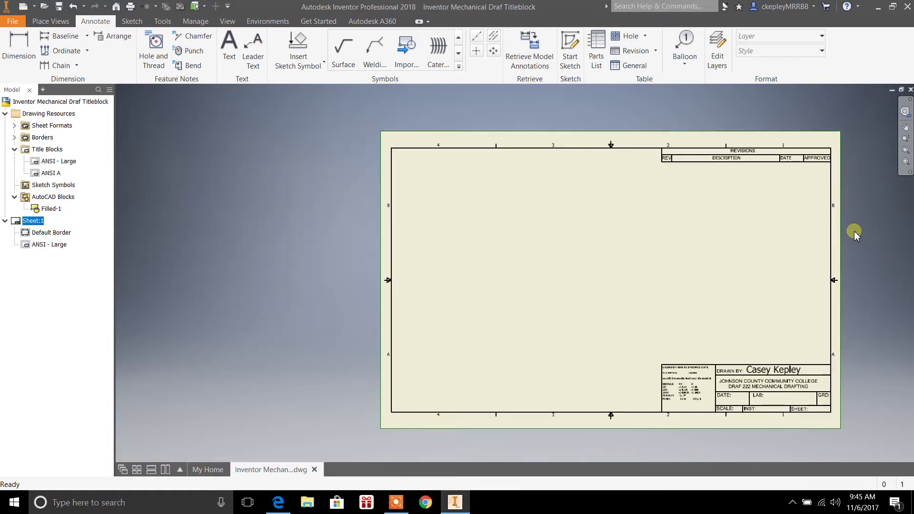
{"action": "left_click", "coordinate": [546, 117]}
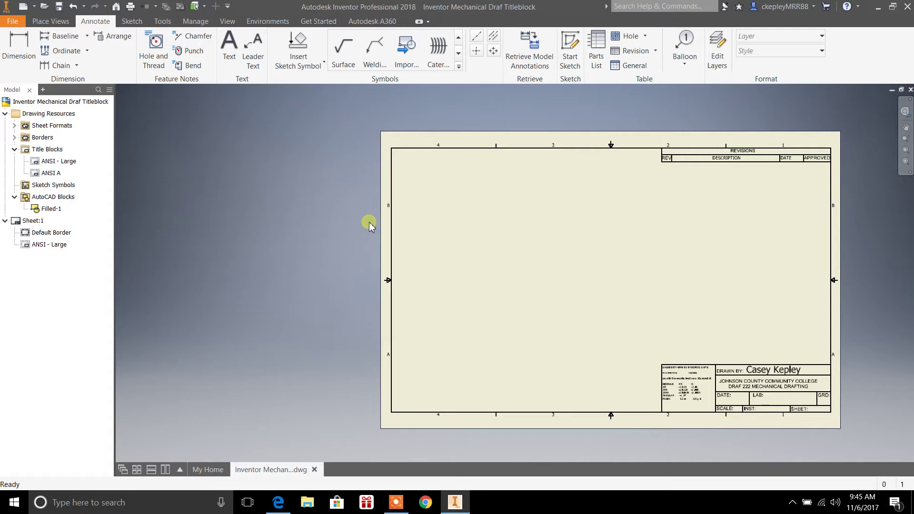
{"action": "scroll", "coordinate": [505, 218], "scroll_direction": "up", "scroll_amount": 2}
{"action": "scroll", "coordinate": [504, 218], "scroll_direction": "down", "scroll_amount": 2}
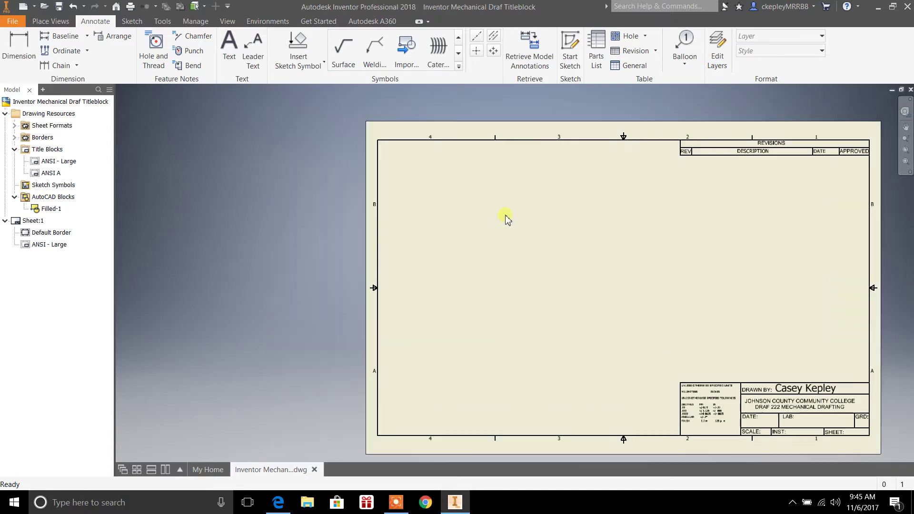
{"action": "middle_click_drag", "start_coordinate": [617, 230], "coordinate": [530, 218]}
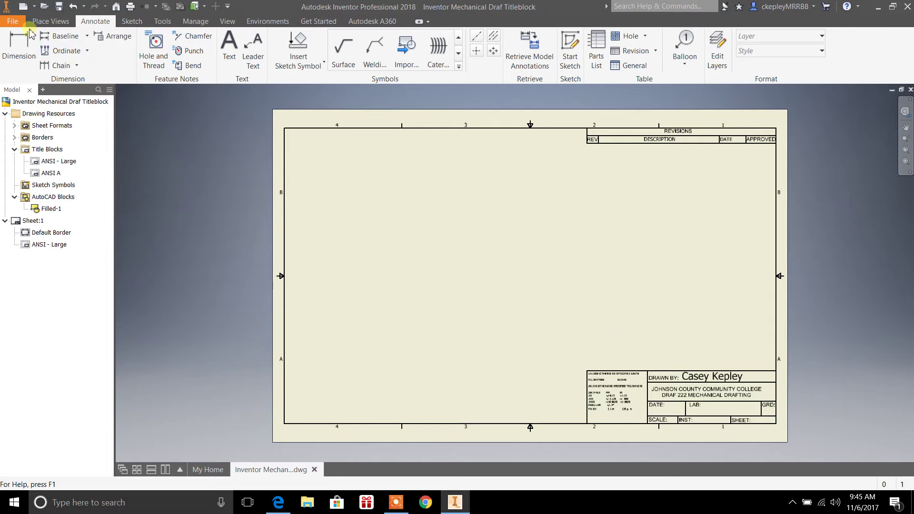
{"action": "left_click", "coordinate": [13, 21]}
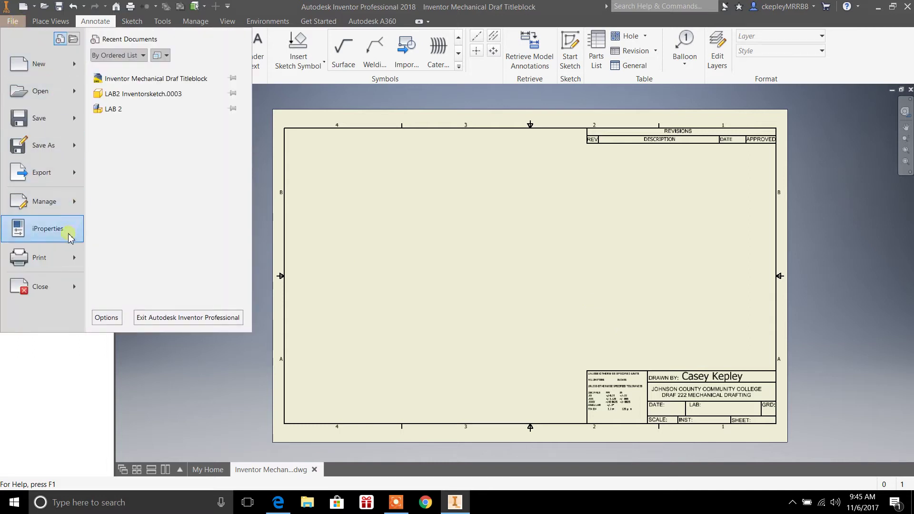
{"action": "left_click", "coordinate": [71, 181]}
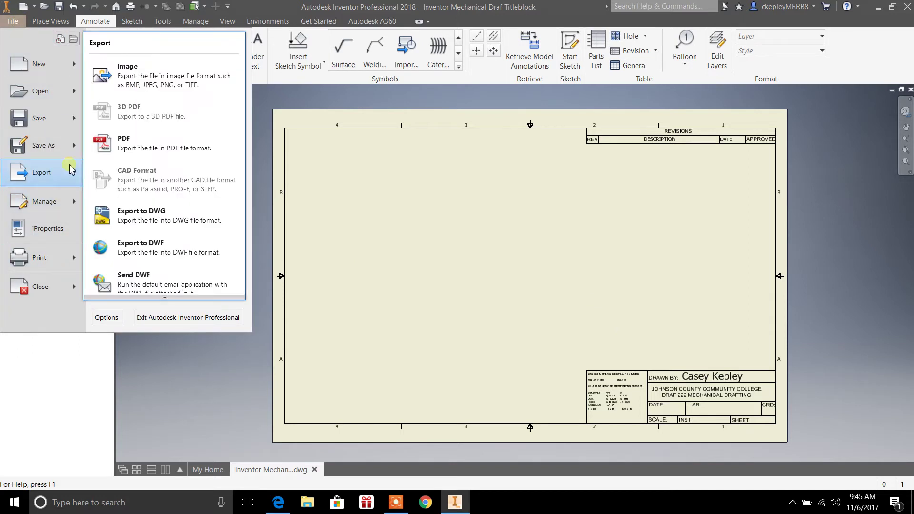
{"action": "mouse_move", "coordinate": [73, 96]}
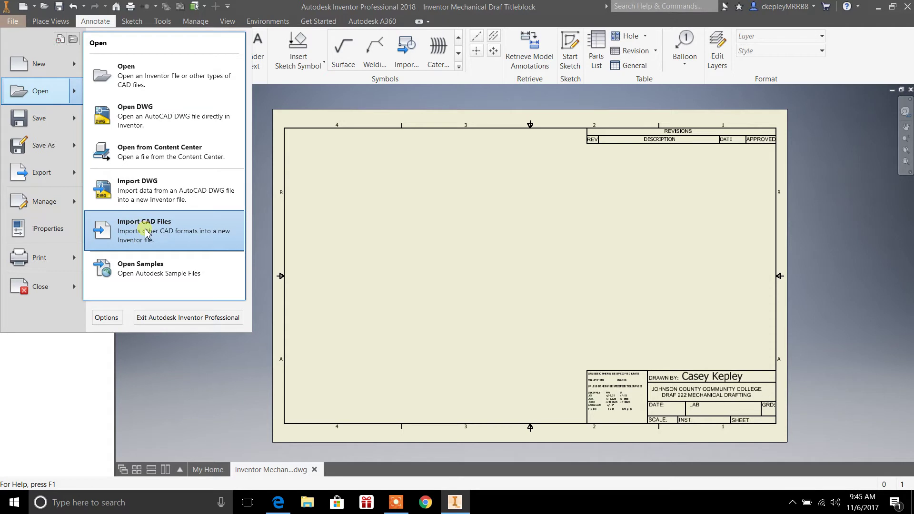
{"action": "left_click", "coordinate": [219, 388]}
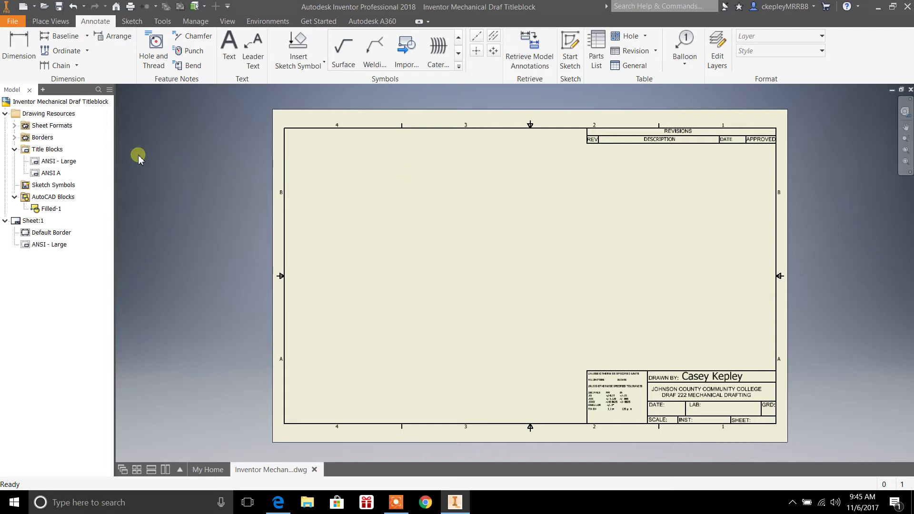
Examine the predefined sheet formats listed in the drawing resources
{"action": "right_click", "coordinate": [42, 126]}
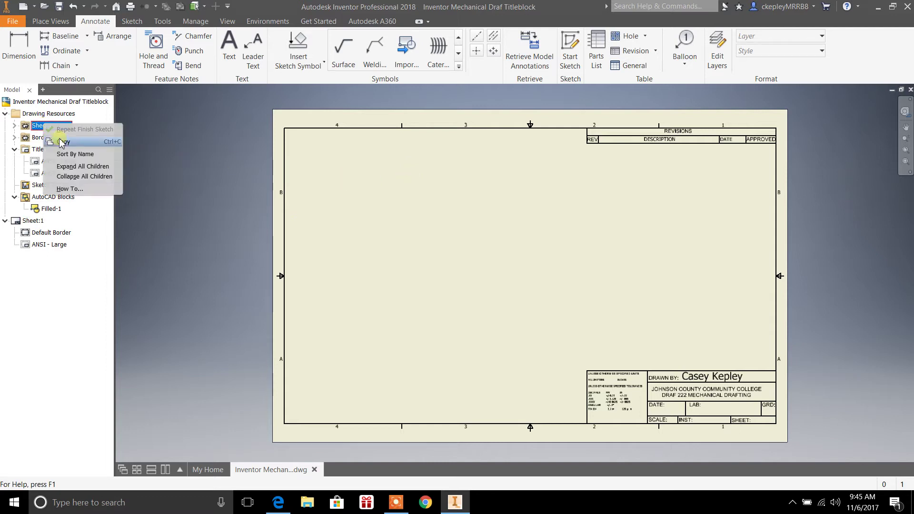
{"action": "left_click", "coordinate": [14, 126]}
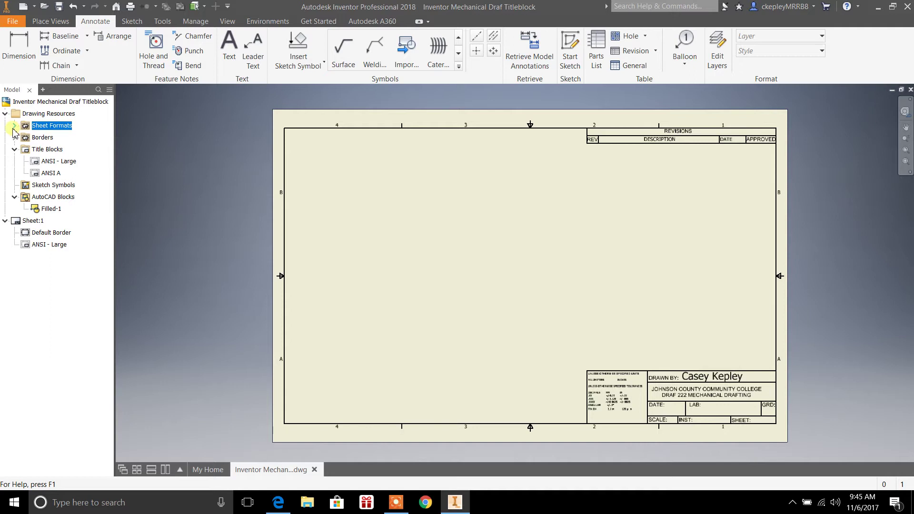
{"action": "left_click", "coordinate": [14, 126]}
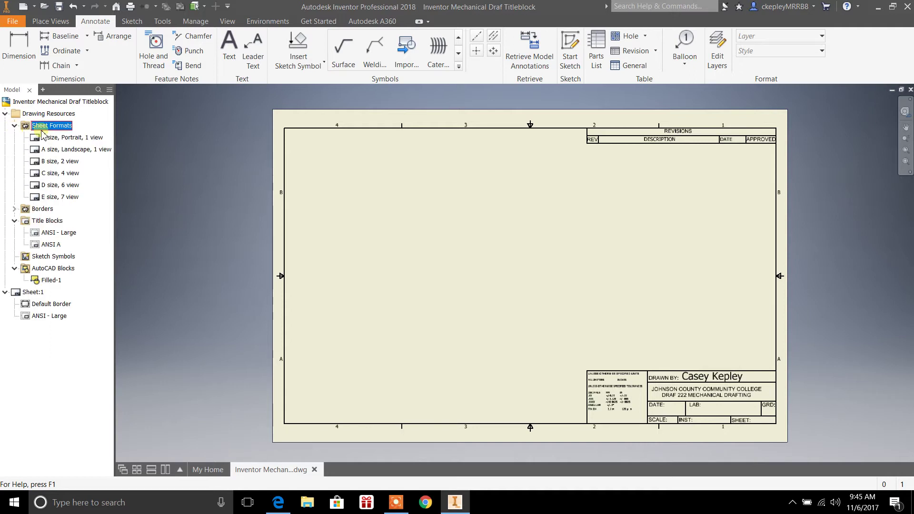
{"action": "left_click", "coordinate": [14, 126]}
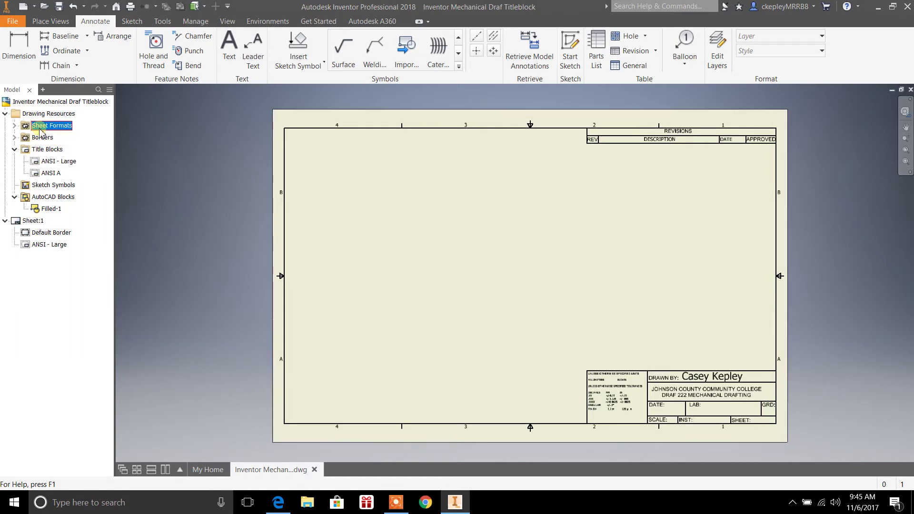
{"action": "left_click", "coordinate": [14, 125]}
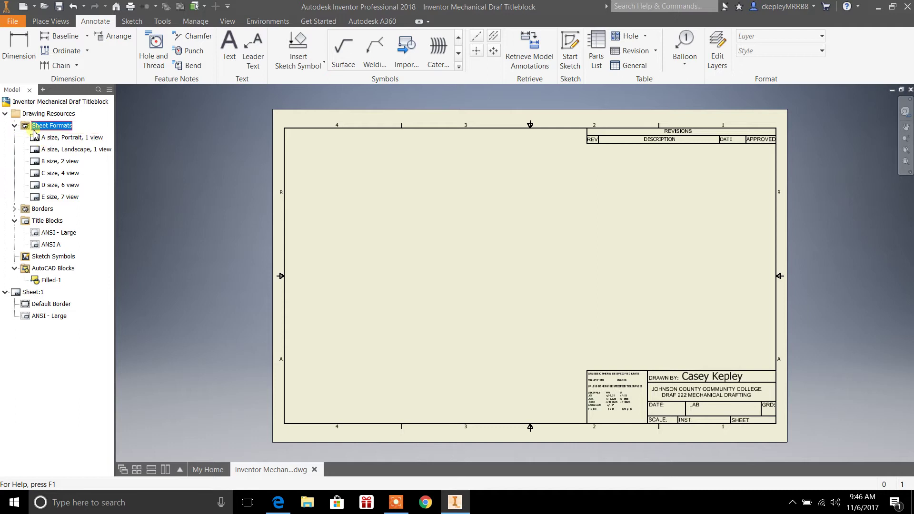
{"action": "left_click", "coordinate": [14, 125]}
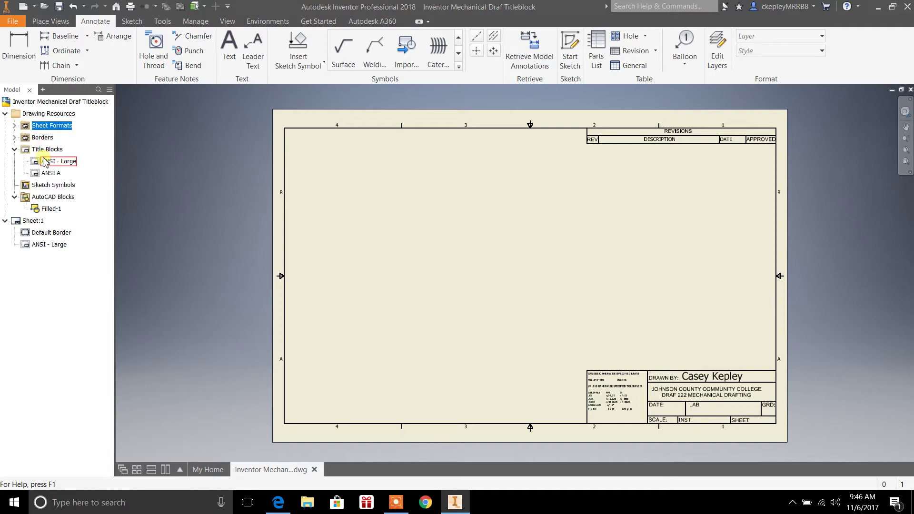
Edit the sheet, trying sizes C and A, and set its size to B
{"action": "right_click", "coordinate": [38, 223]}
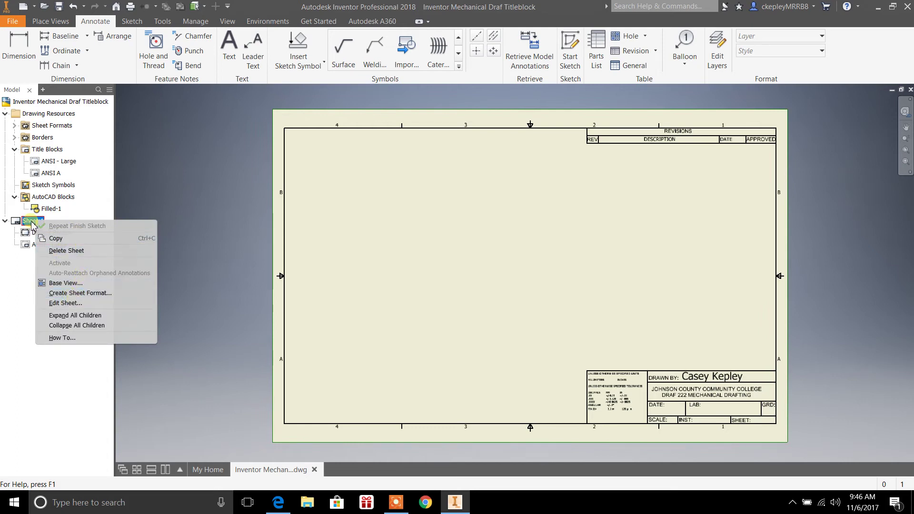
{"action": "left_click", "coordinate": [67, 303]}
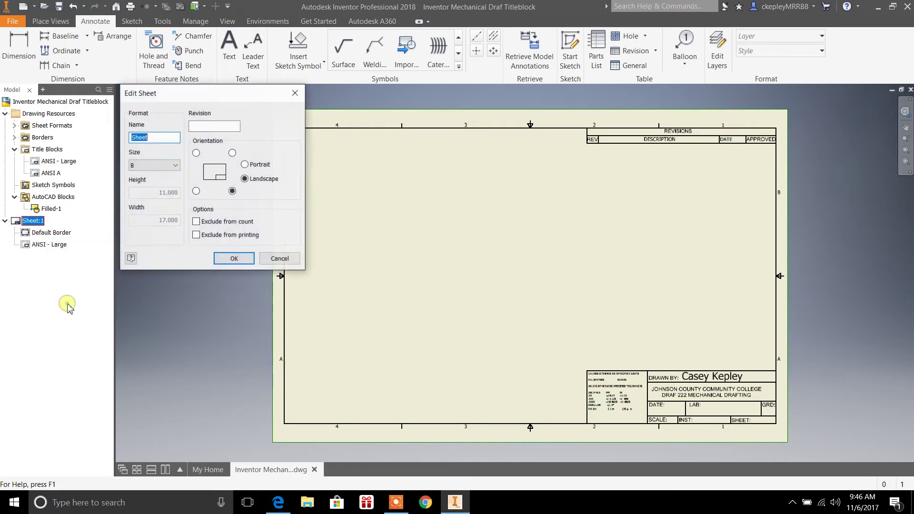
{"action": "left_click", "coordinate": [176, 166]}
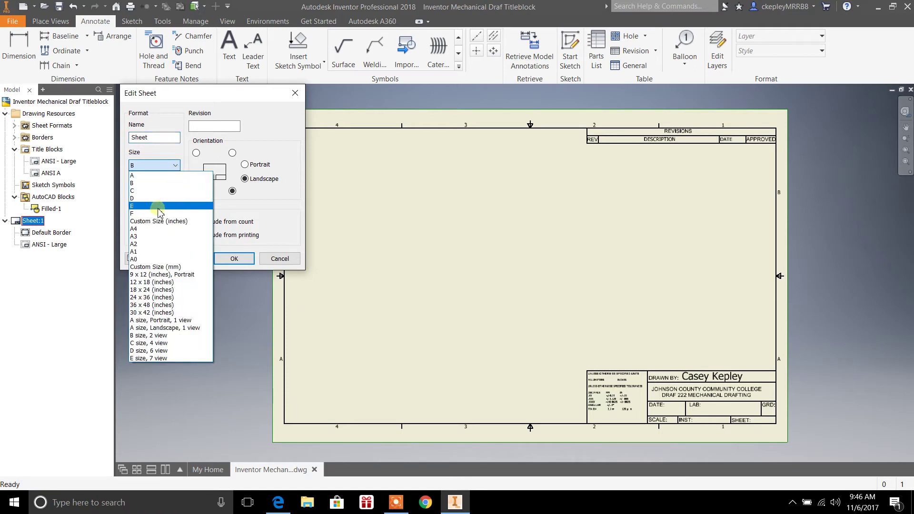
{"action": "left_click", "coordinate": [150, 191]}
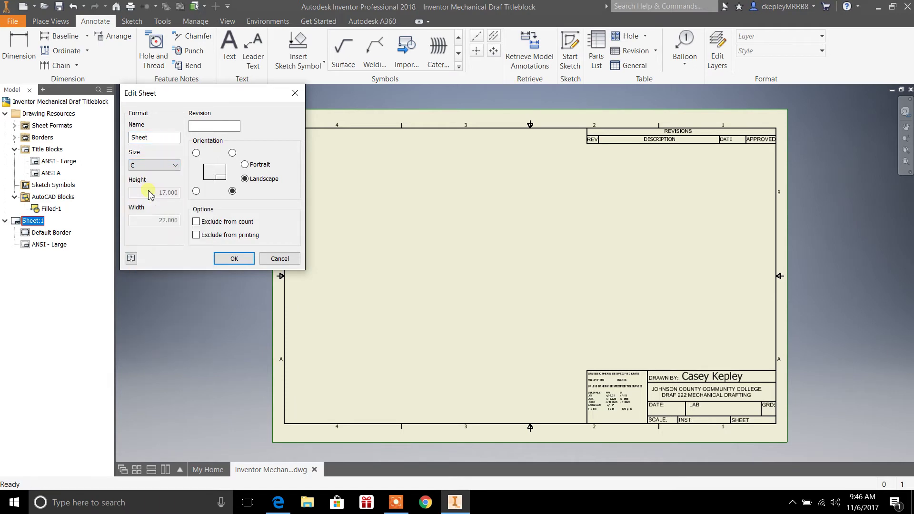
{"action": "left_click", "coordinate": [175, 165]}
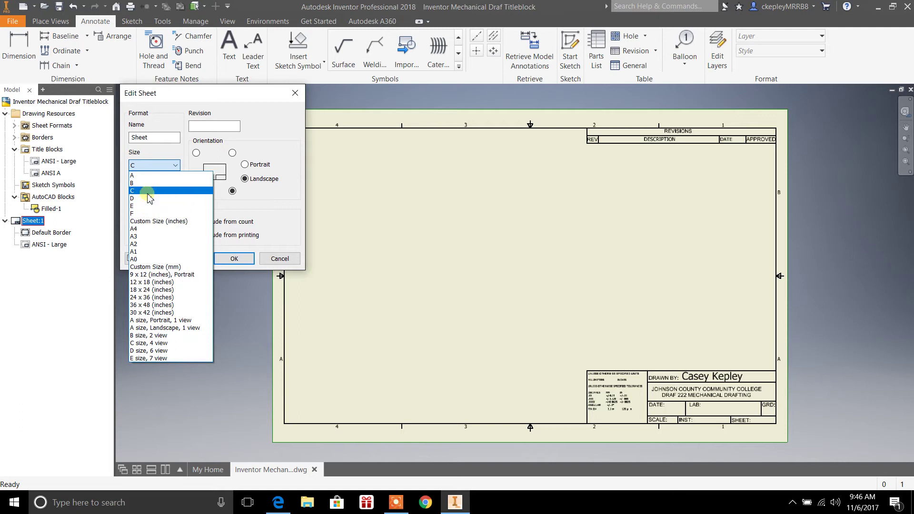
{"action": "left_click", "coordinate": [157, 176]}
{"action": "left_click", "coordinate": [164, 166]}
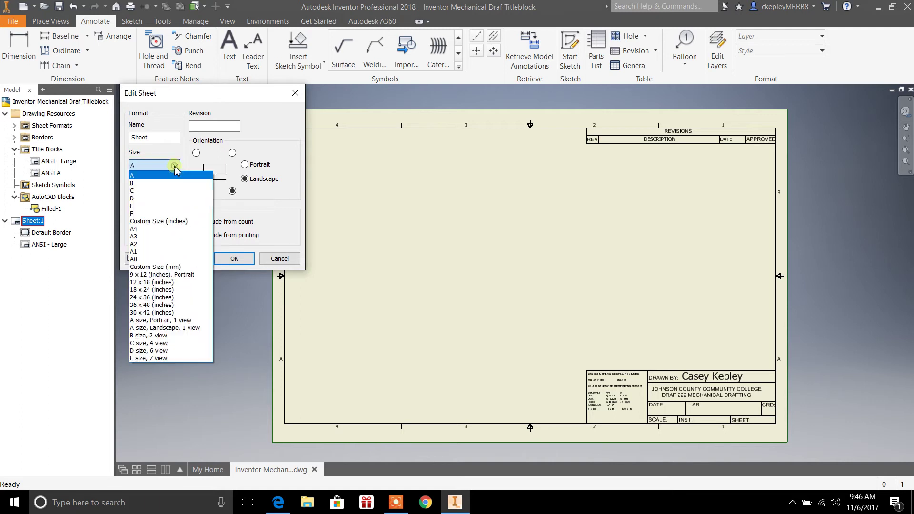
{"action": "left_click", "coordinate": [160, 182]}
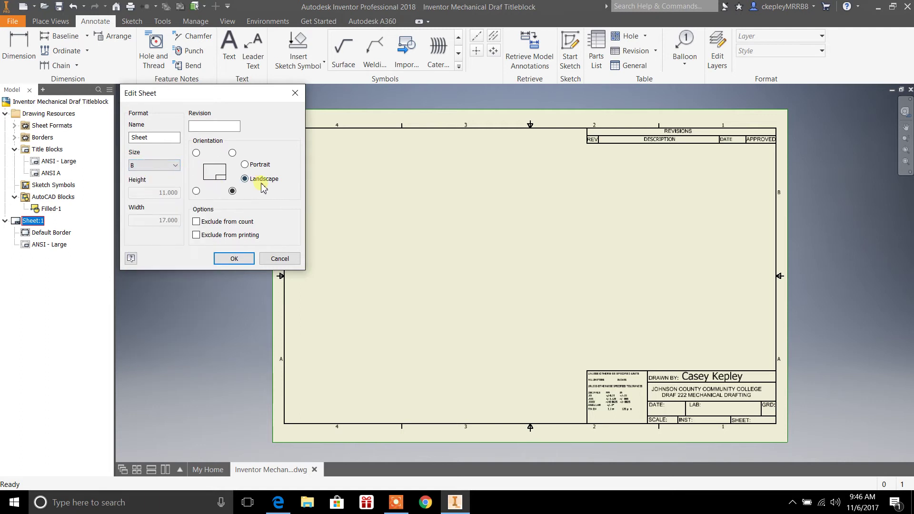
Try the other title block corners and portrait, set landscape with the title block in the sheet's lower-right corner, and apply the sheet settings
{"action": "left_click", "coordinate": [197, 192]}
{"action": "left_click", "coordinate": [196, 152]}
{"action": "left_click", "coordinate": [232, 153]}
{"action": "left_click", "coordinate": [232, 190]}
{"action": "left_click", "coordinate": [245, 165]}
{"action": "left_click", "coordinate": [247, 180]}
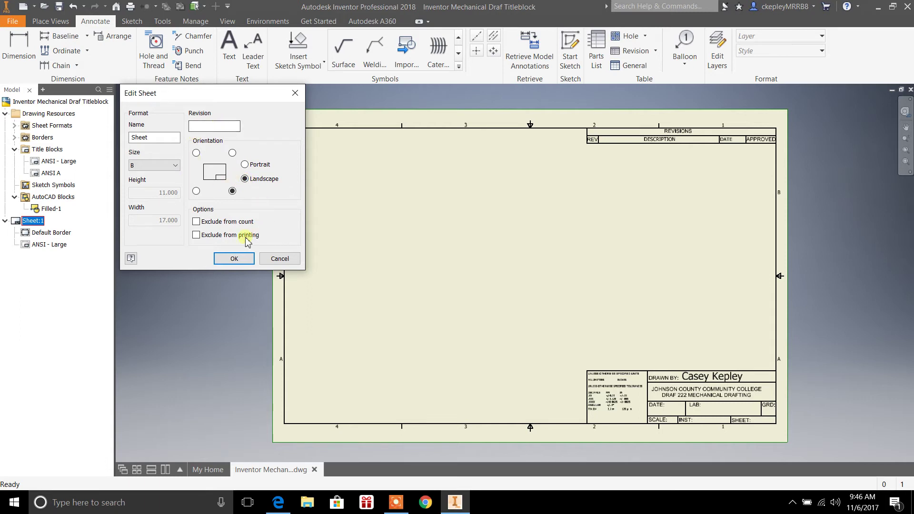
{"action": "left_click", "coordinate": [230, 261]}
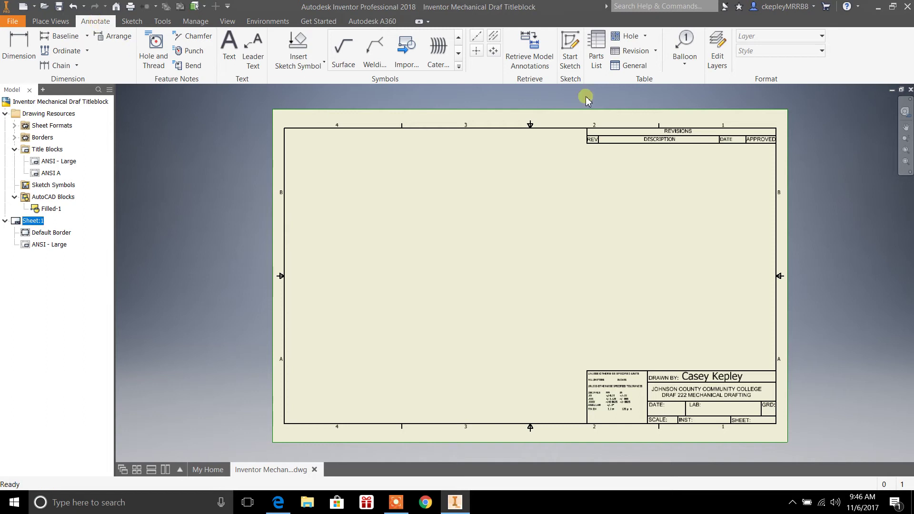
Insert a revision table scoped to the entire drawing, placing it on the sheet below the existing revisions block
{"action": "left_click", "coordinate": [655, 52]}
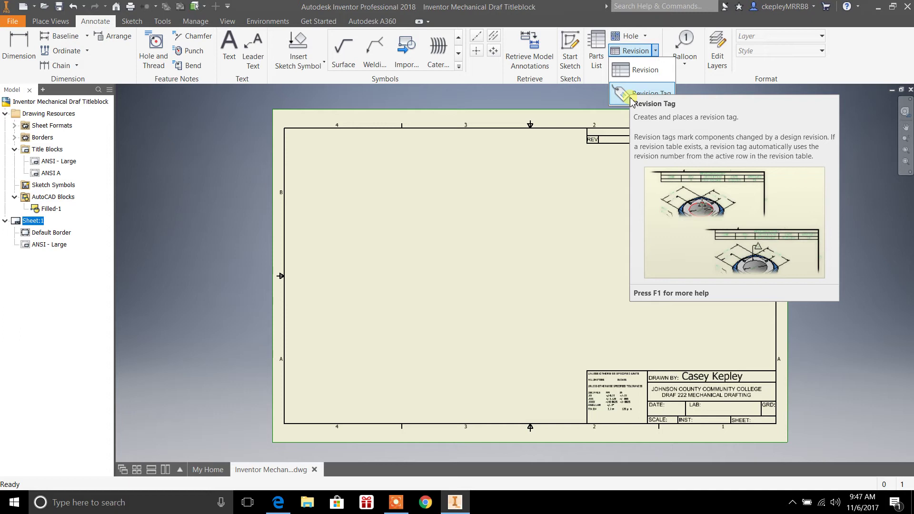
{"action": "left_click", "coordinate": [637, 75]}
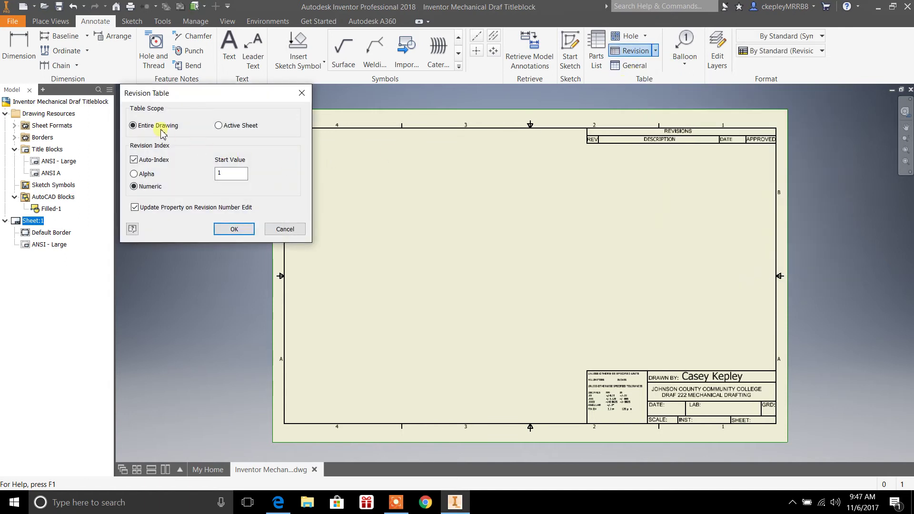
{"action": "left_click", "coordinate": [226, 130]}
{"action": "left_click", "coordinate": [133, 126]}
{"action": "left_click", "coordinate": [231, 230]}
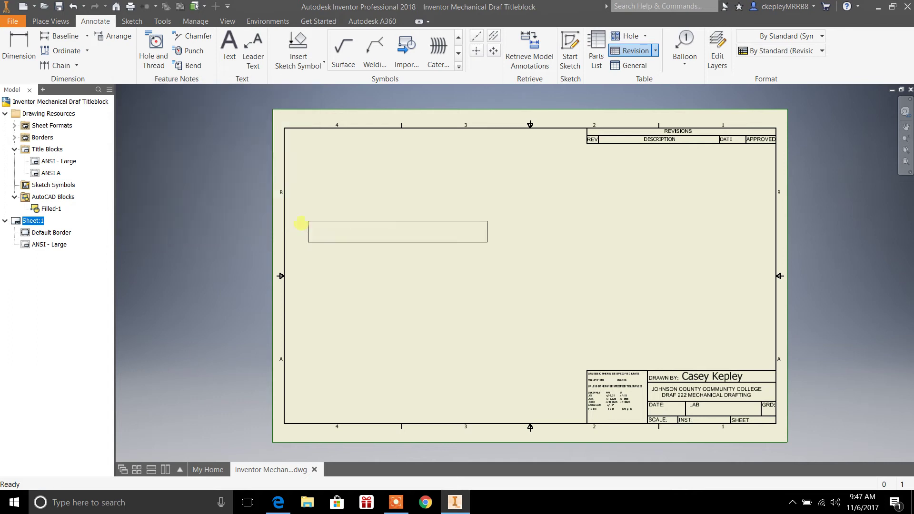
{"action": "left_click", "coordinate": [494, 182]}
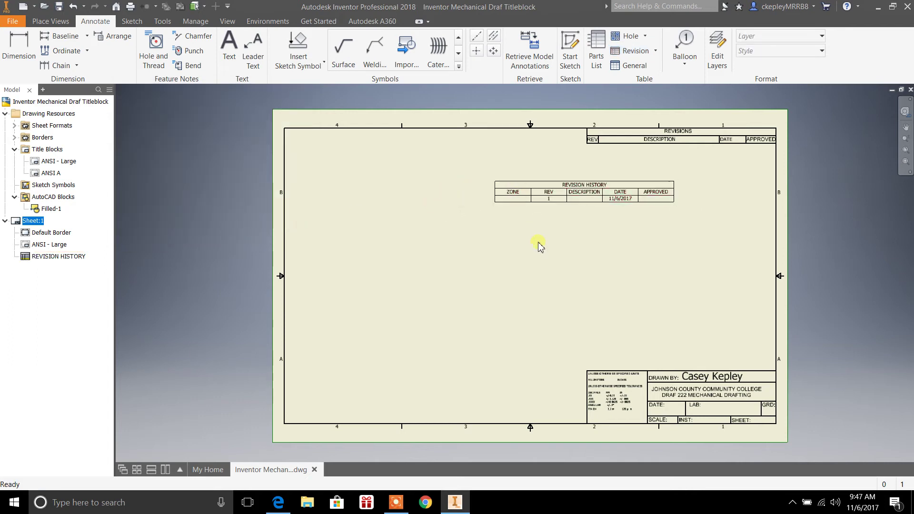
Open the revision history table for editing, review the zone, revision, description, date and approved cells of its row, and close it
{"action": "right_click", "coordinate": [587, 195]}
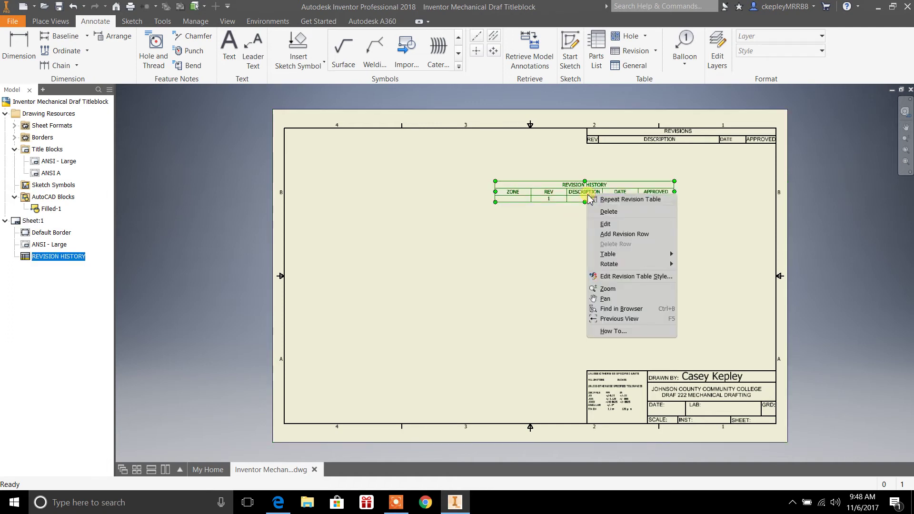
{"action": "left_click", "coordinate": [604, 224]}
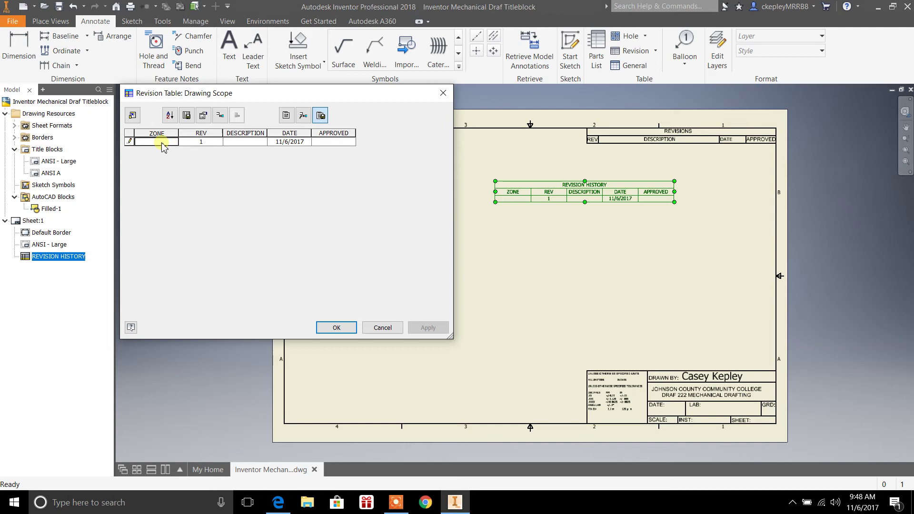
{"action": "left_click", "coordinate": [128, 141]}
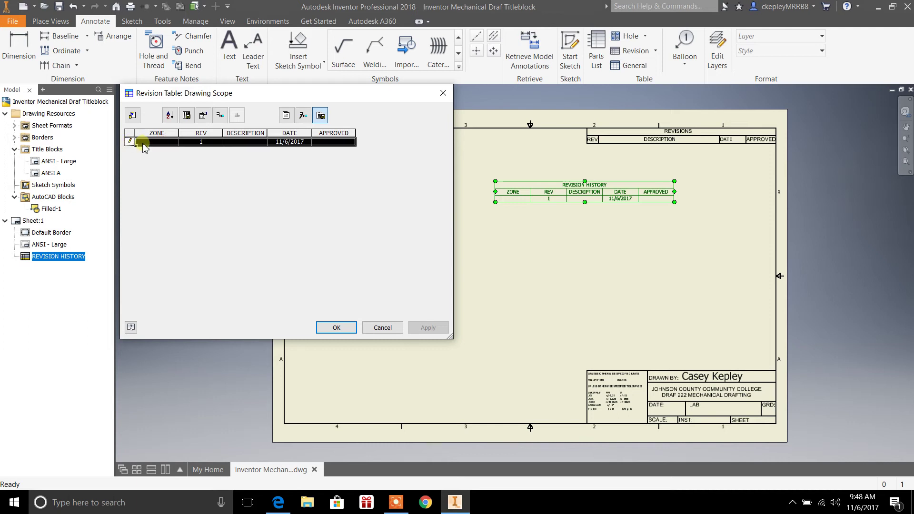
{"action": "left_click", "coordinate": [141, 142]}
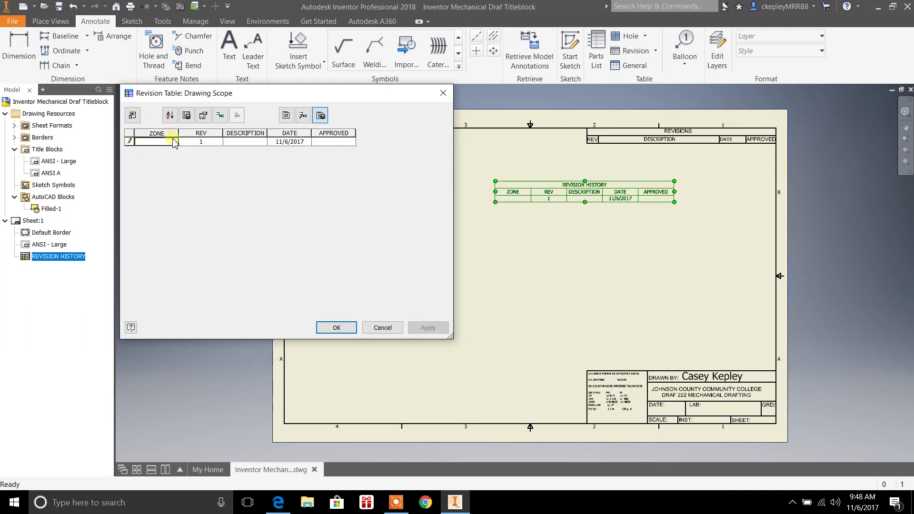
{"action": "left_click", "coordinate": [200, 141]}
{"action": "left_click", "coordinate": [256, 142]}
{"action": "left_click", "coordinate": [301, 142]}
{"action": "left_click", "coordinate": [328, 143]}
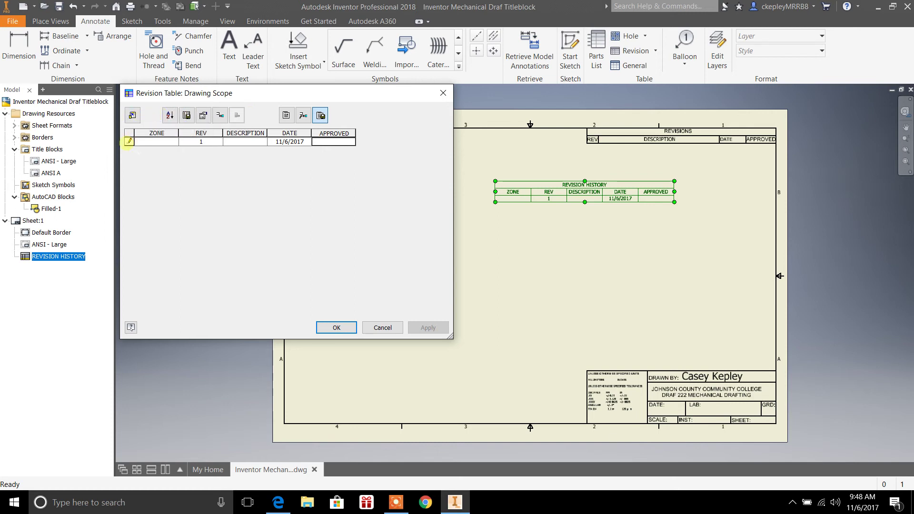
{"action": "left_click", "coordinate": [129, 141]}
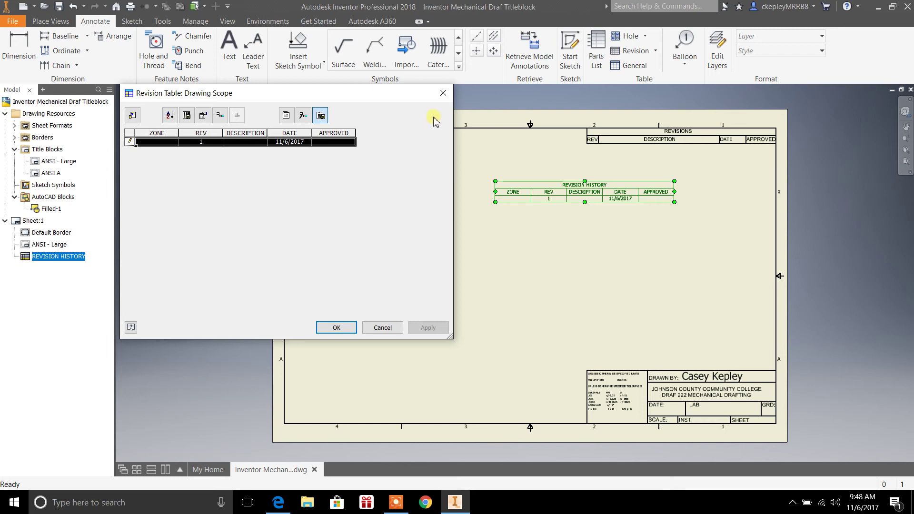
{"action": "left_click", "coordinate": [336, 328]}
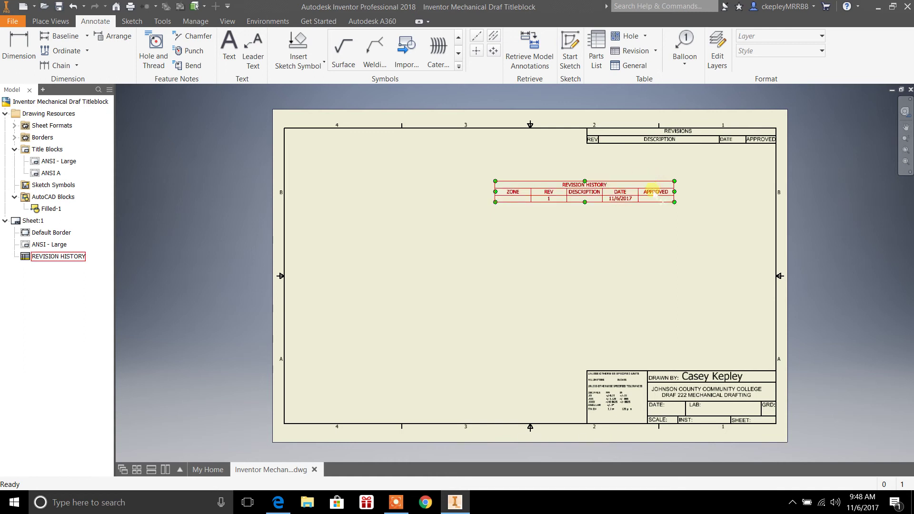
Delete the revision history table from the sheet and open the definition of the sheet's ANSI - Large title block for editing
{"action": "right_click", "coordinate": [621, 195]}
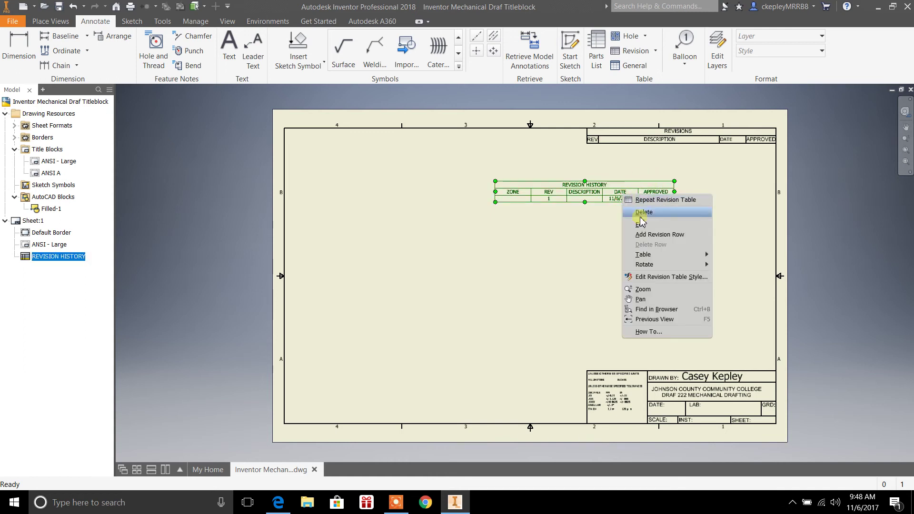
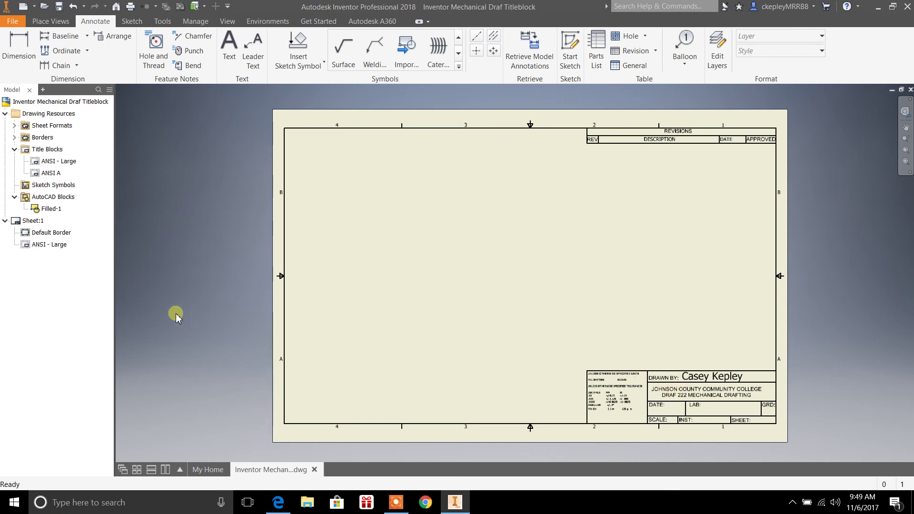
{"action": "right_click", "coordinate": [48, 245]}
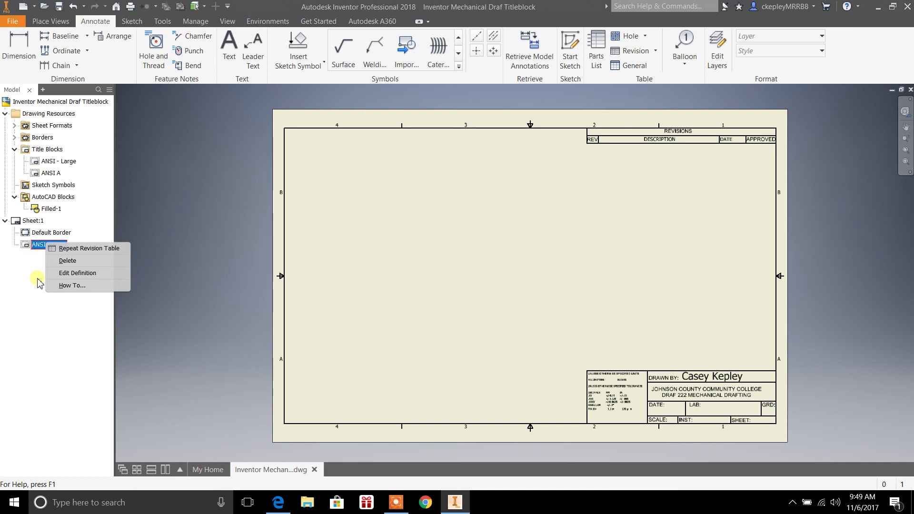
{"action": "left_click", "coordinate": [35, 293]}
{"action": "right_click", "coordinate": [51, 245]}
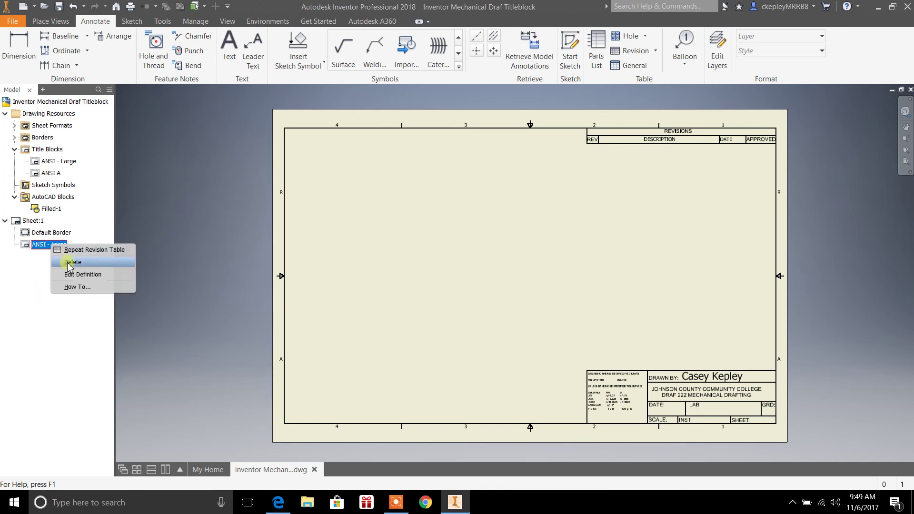
{"action": "left_click", "coordinate": [78, 275]}
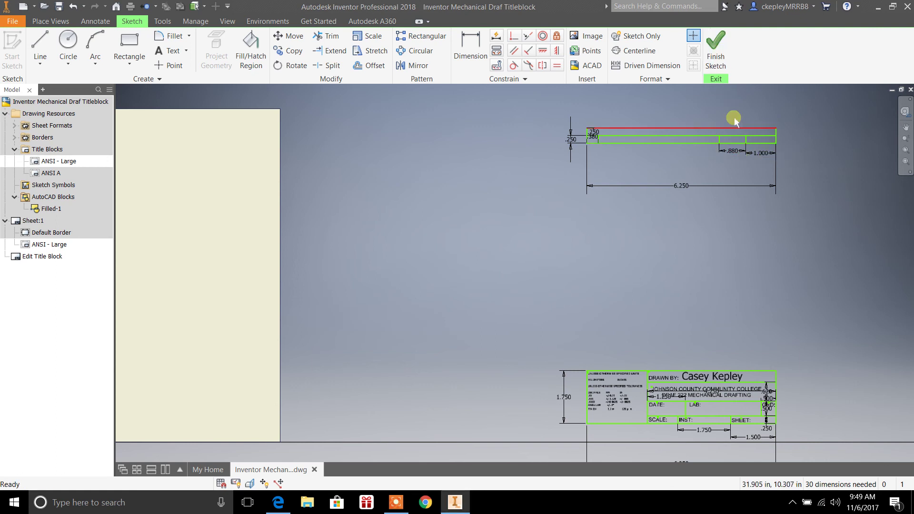
Open the date column's width dimension in the revisions block, close it without editing, and finish the sketch, saving the edits to ANSI - Large
{"action": "double_click", "coordinate": [732, 151]}
{"action": "left_click", "coordinate": [706, 195]}
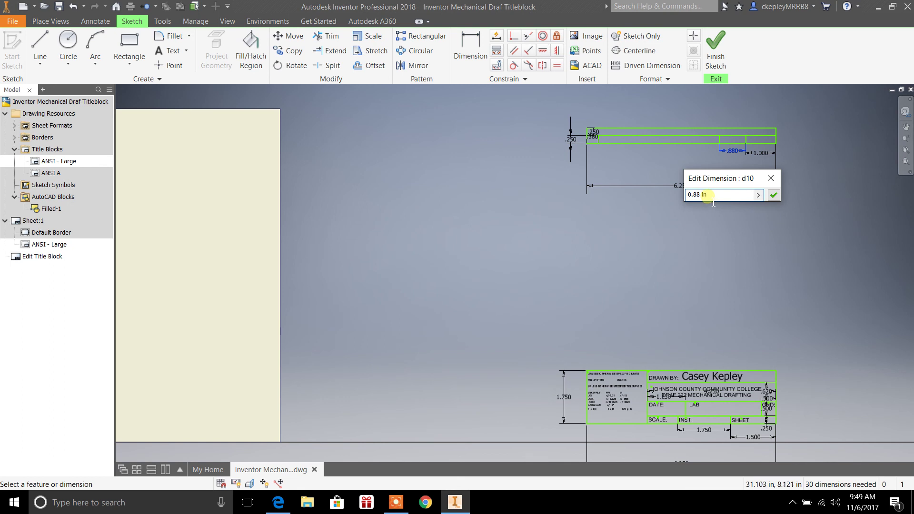
{"action": "left_click", "coordinate": [771, 179]}
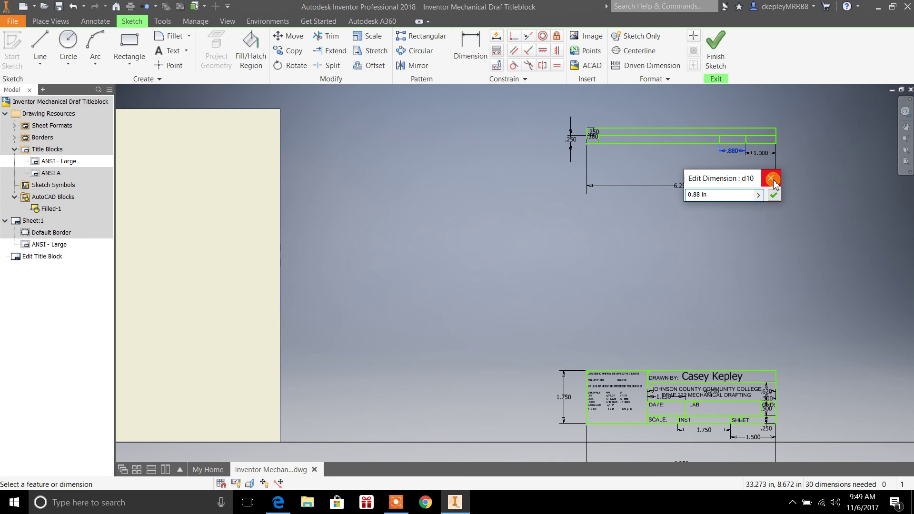
{"action": "left_click", "coordinate": [771, 179]}
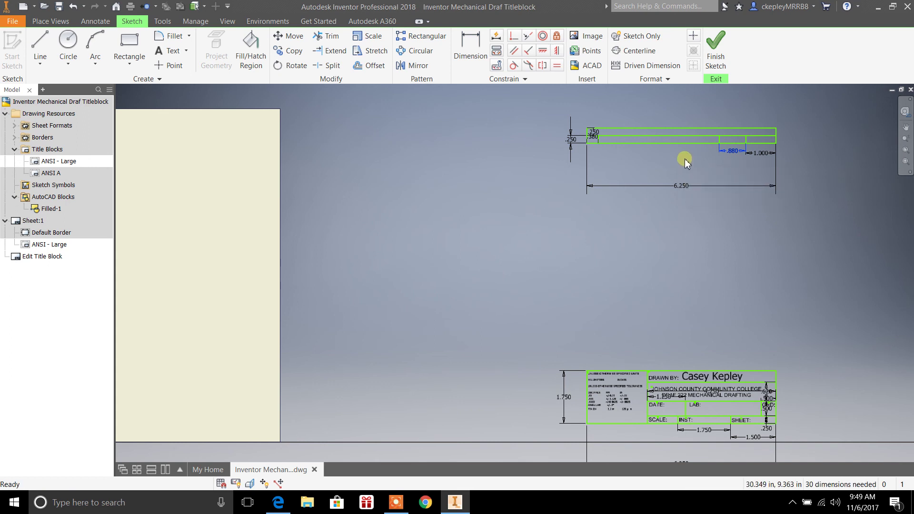
{"action": "left_click", "coordinate": [715, 59]}
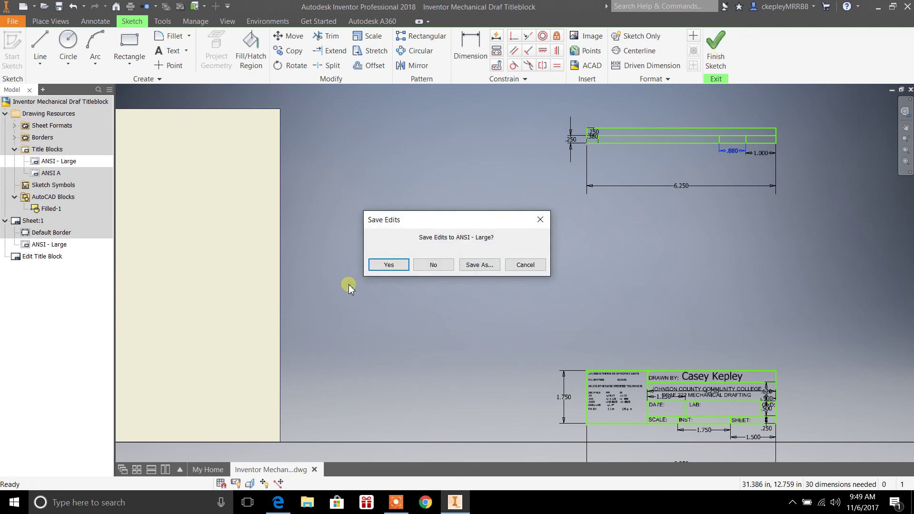
{"action": "left_click", "coordinate": [383, 266]}
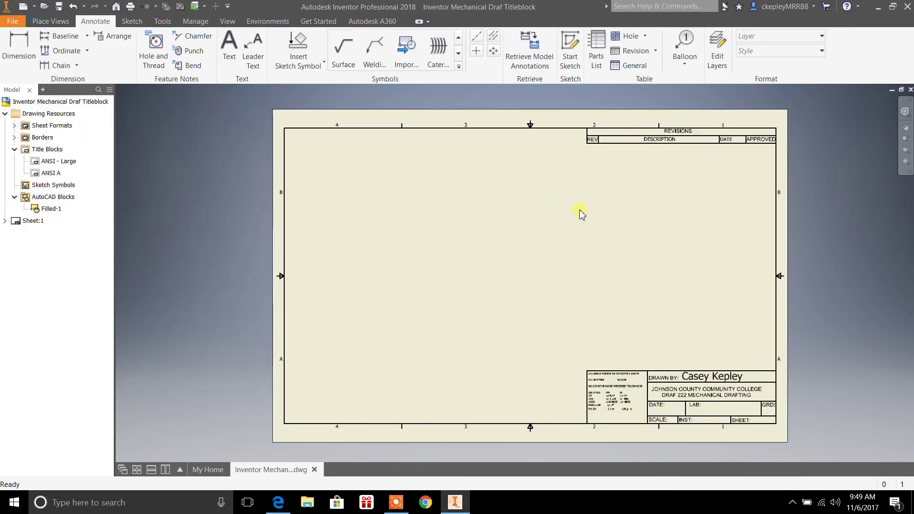